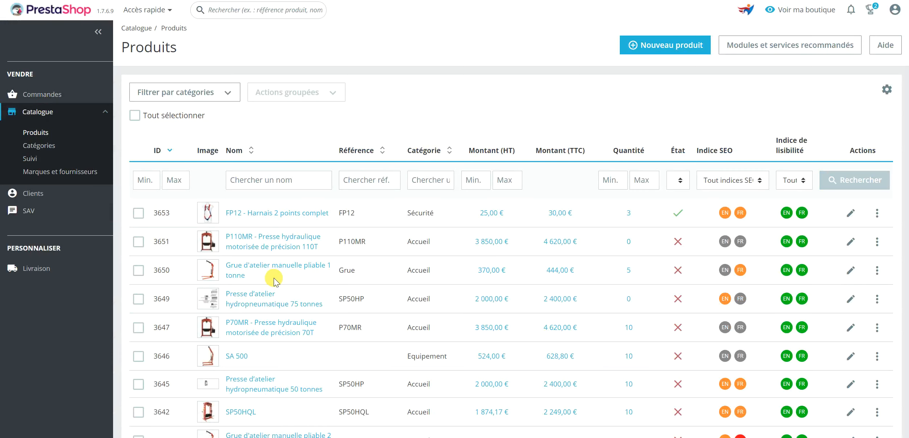
- Look through the product list in the catalogue
scroll(274, 281, down, 10)
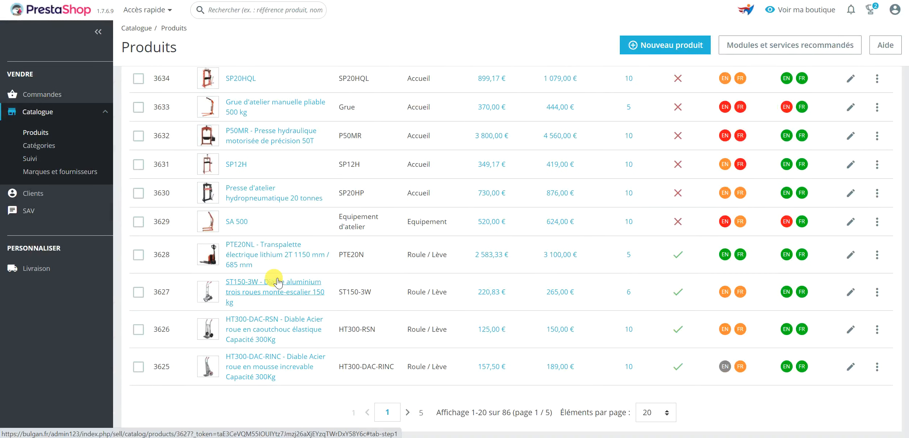
scroll(274, 282, up, 10)
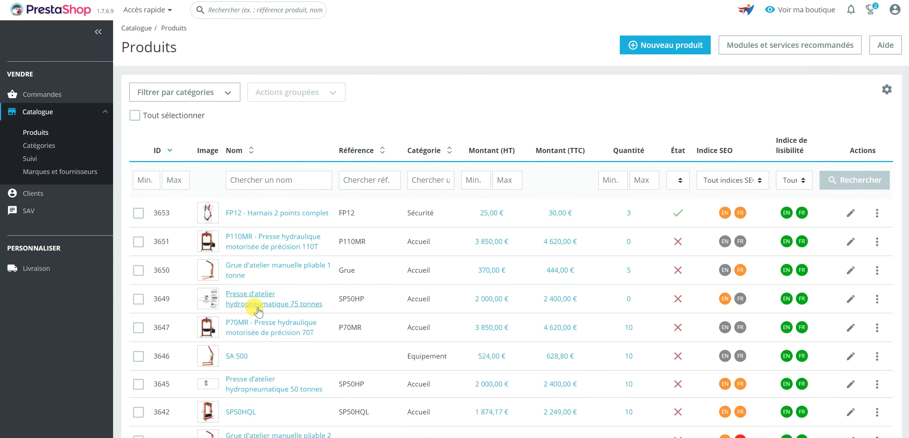
scroll(255, 301, down, 8)
scroll(258, 311, down, 3)
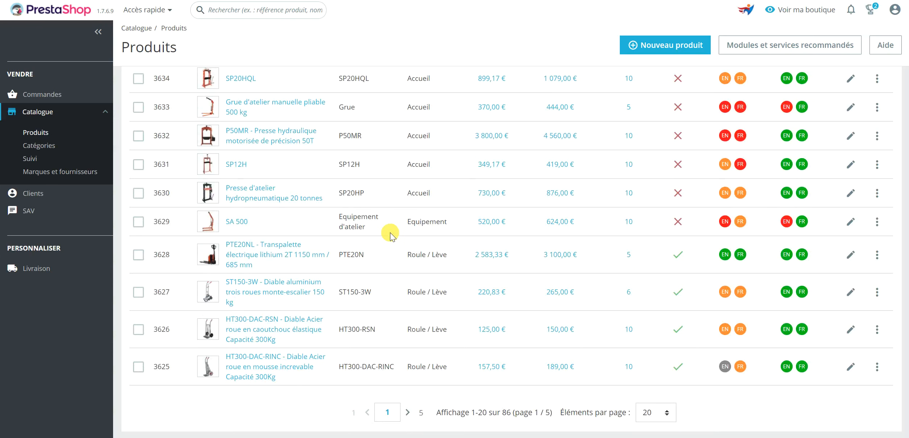
scroll(390, 235, up, 10)
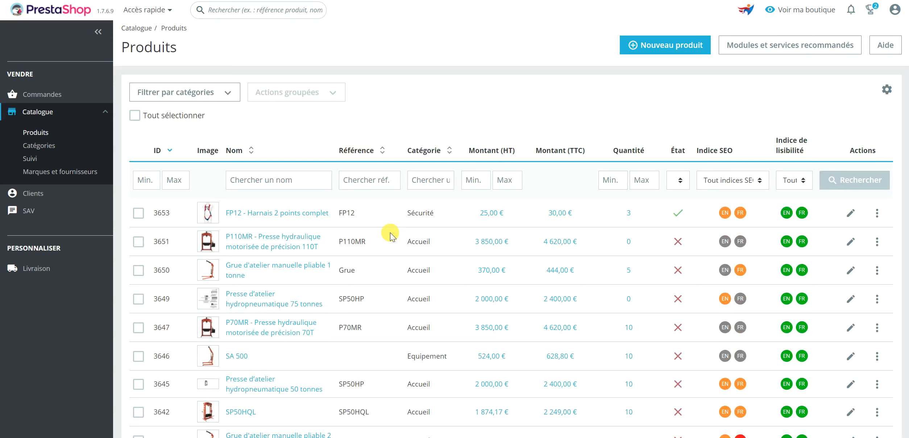
click(38, 138)
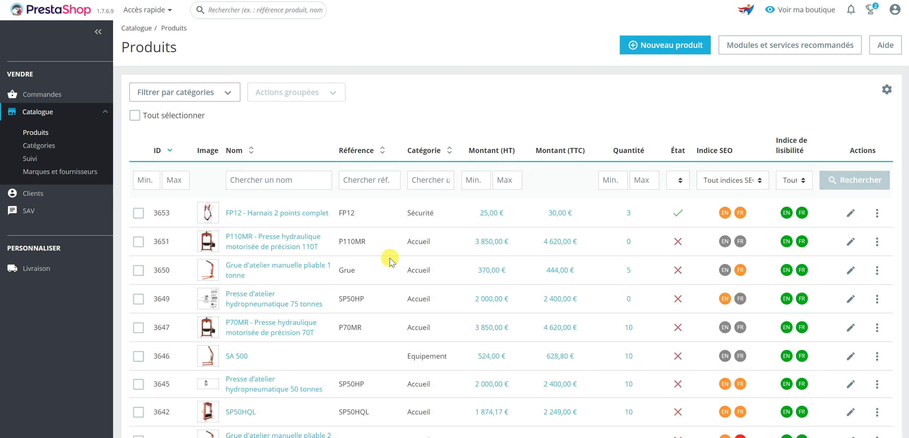
- Create a new product and enter "titre" as its name
click(678, 53)
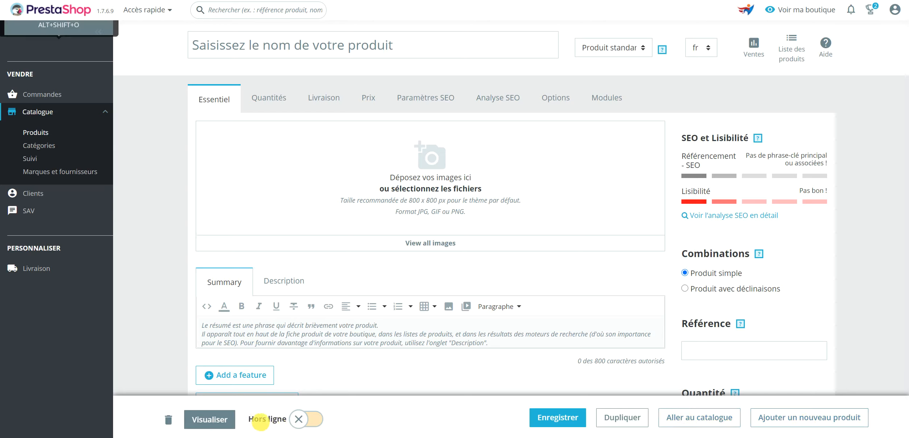
click(306, 421)
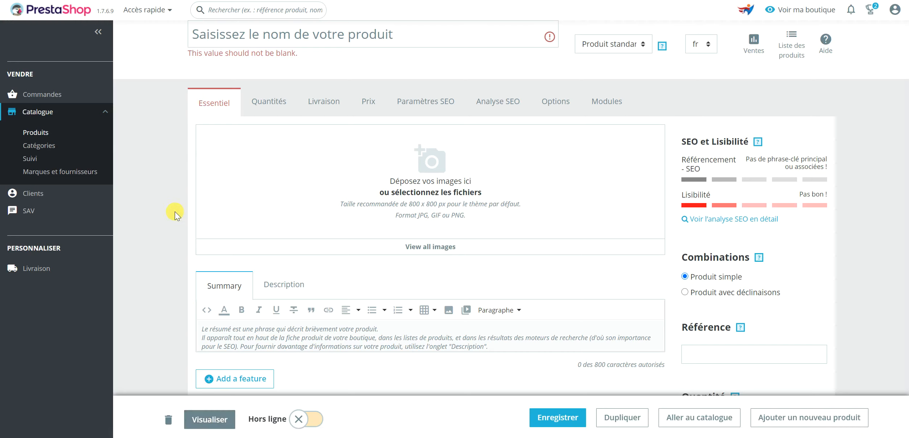
scroll(175, 212, up, 1)
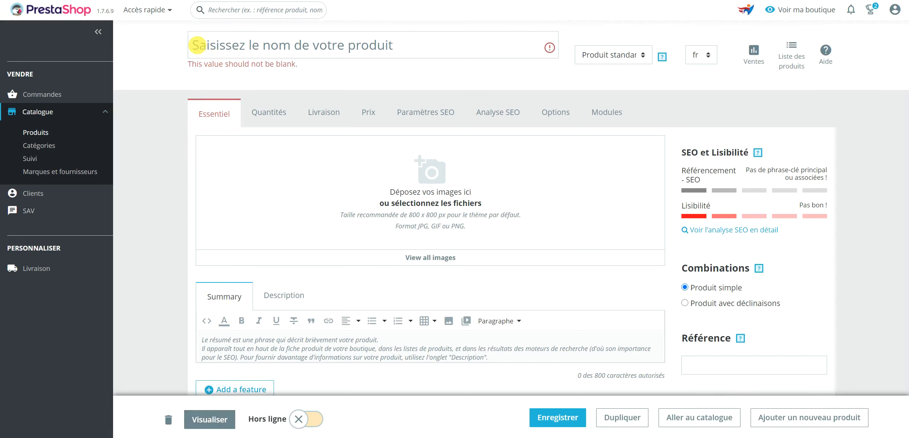
click(197, 45)
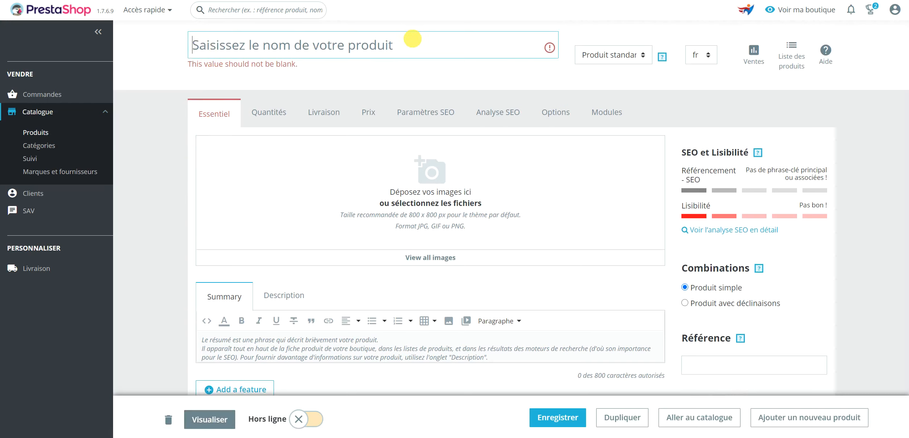
text(titre)
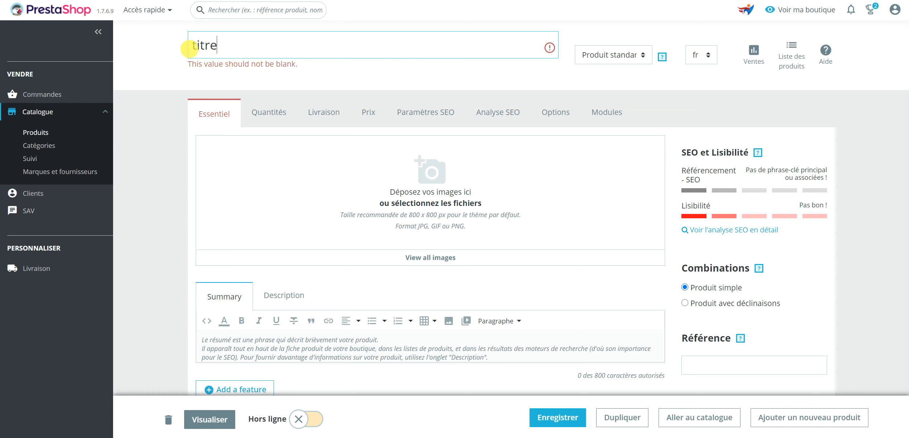
drag(191, 47, 506, 53)
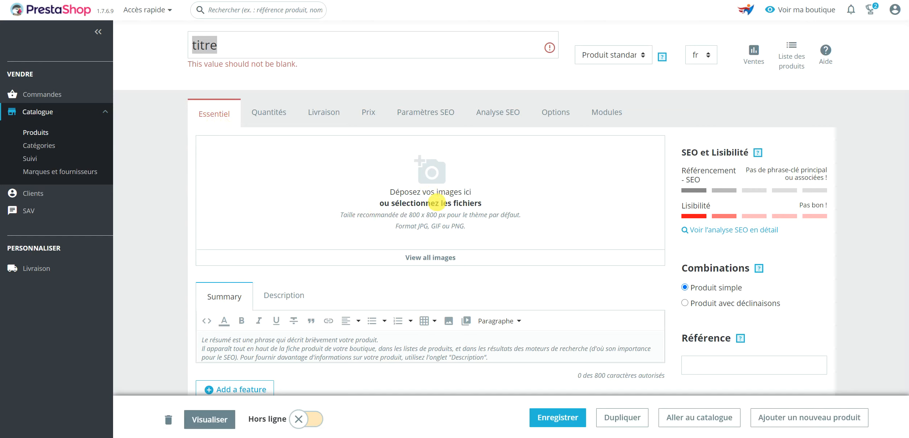
- Upload two hand truck photos to the product's image area
click(435, 181)
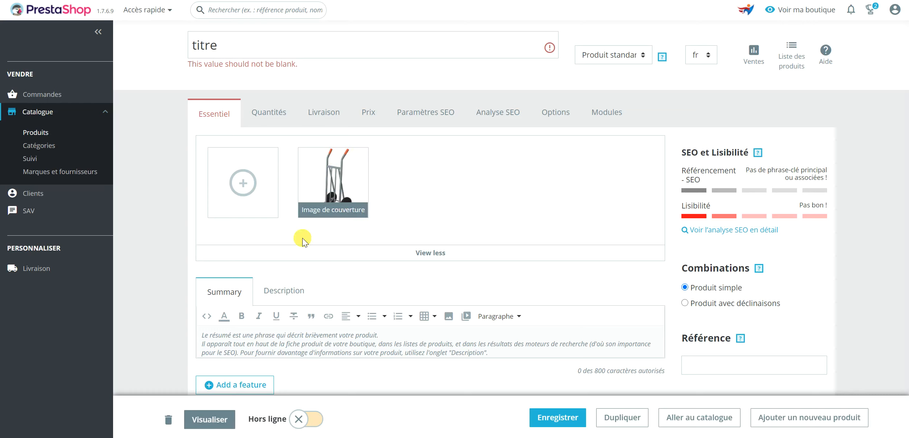
click(238, 191)
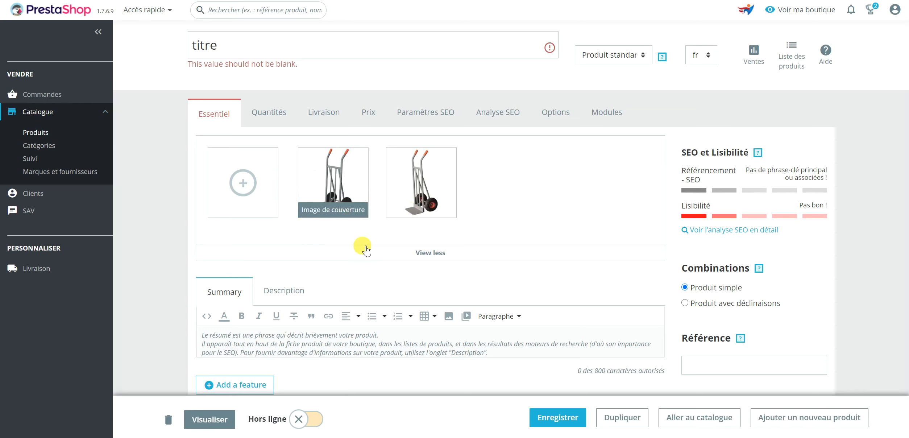
- Make the second hand truck photo the cover image, give it the caption "diable" and save its settings
click(428, 198)
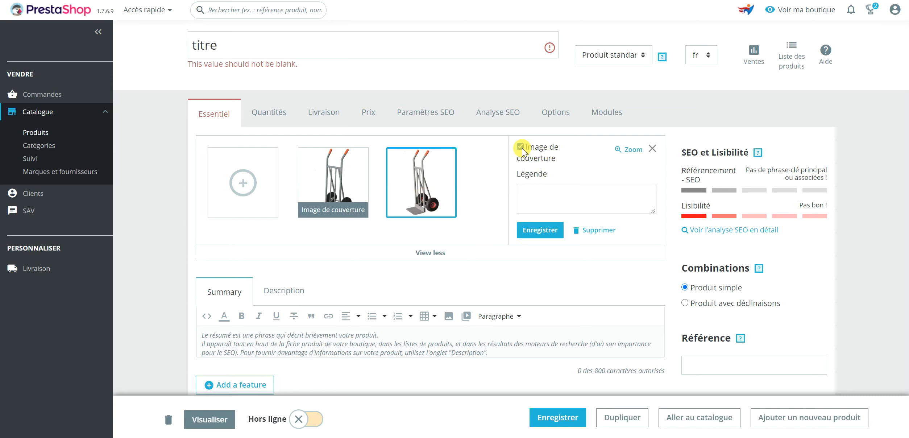
click(518, 236)
click(534, 193)
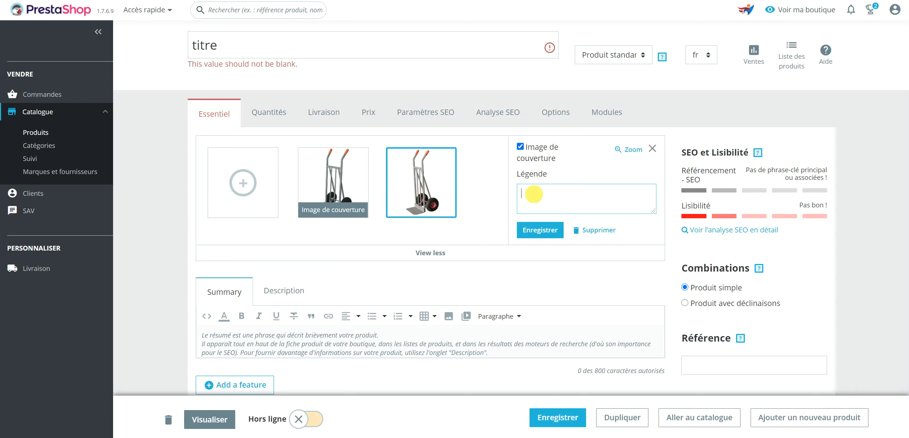
text(diable)
click(544, 230)
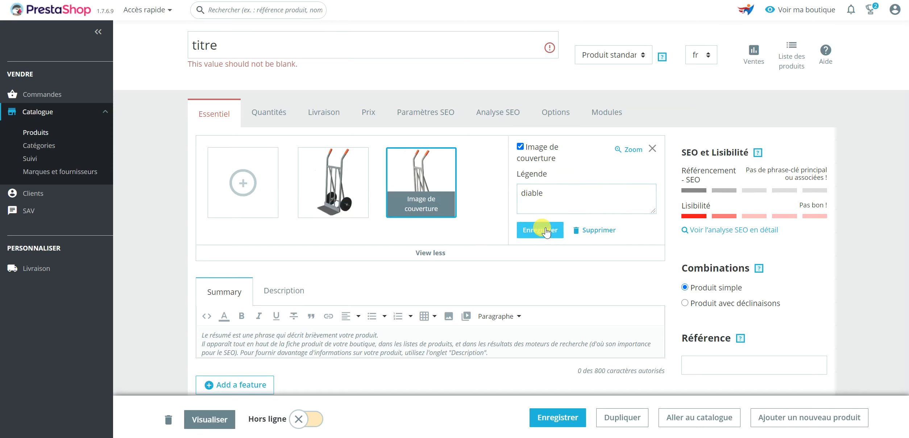
click(652, 148)
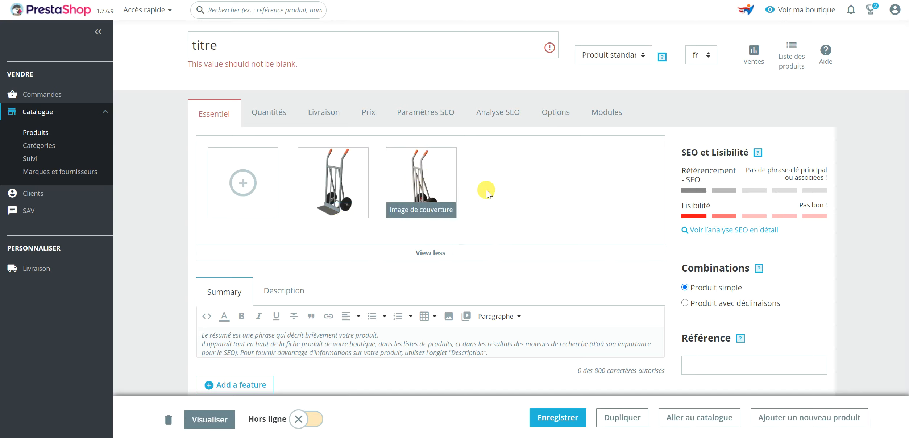
- Give the first hand truck photo the caption "diable" and save its settings
click(335, 196)
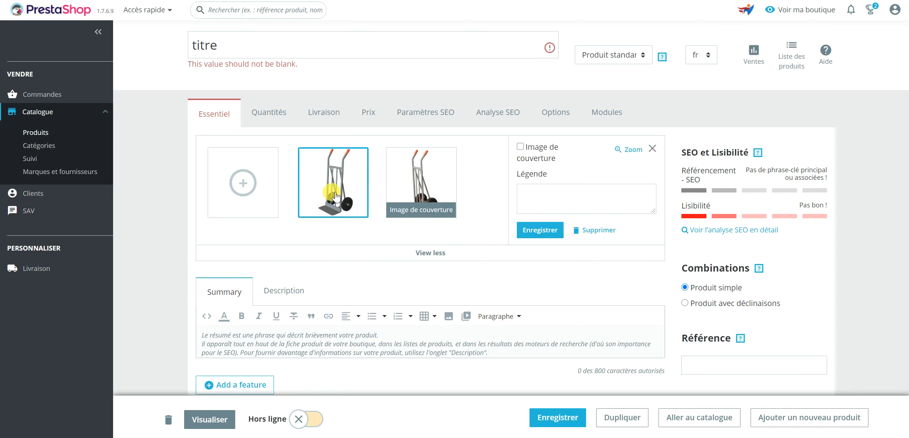
click(541, 197)
text(diable)
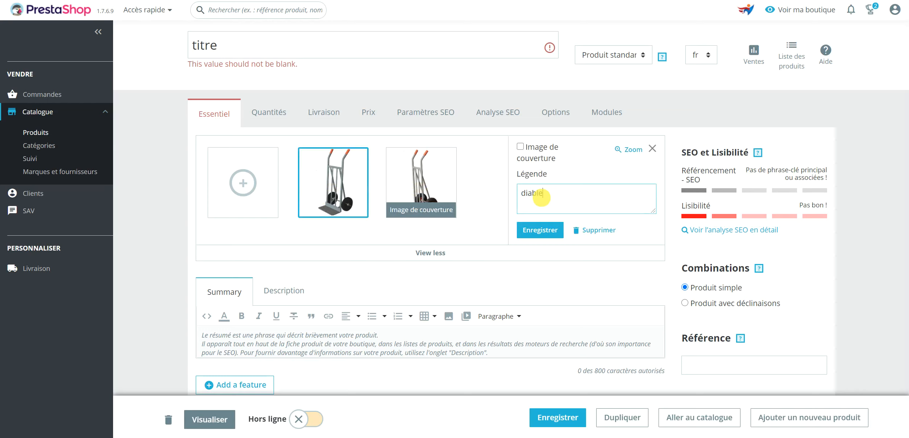
click(547, 230)
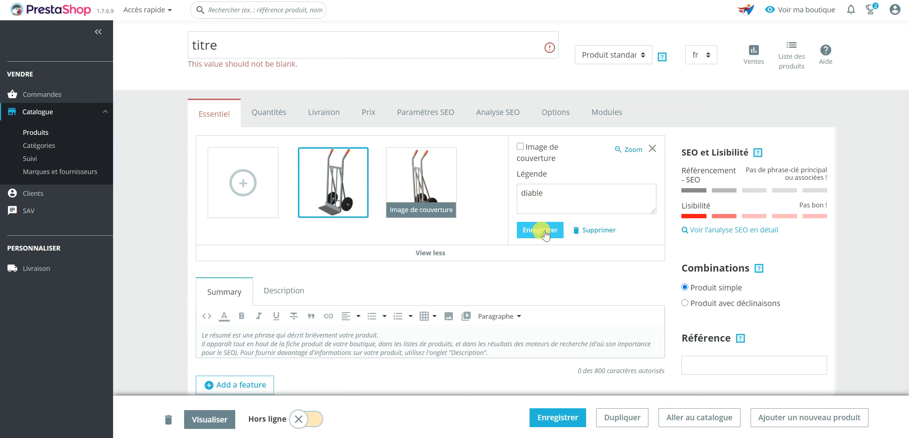
click(545, 233)
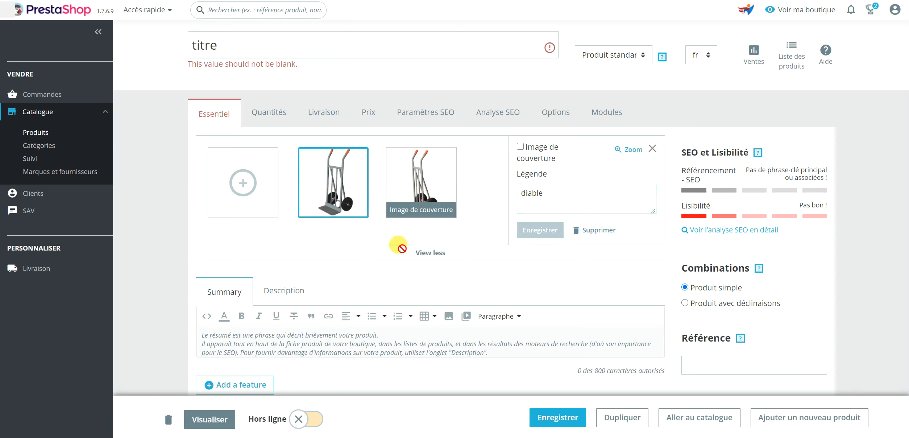
click(653, 149)
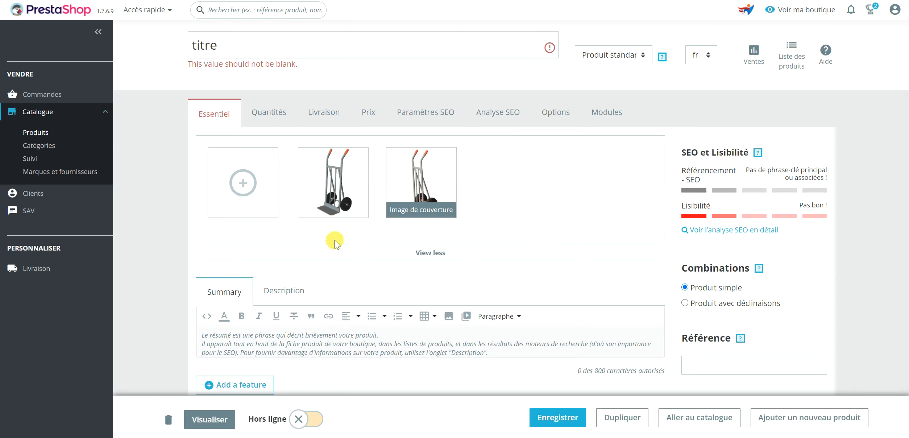
- Check the captions of both product photos and save the product
click(329, 197)
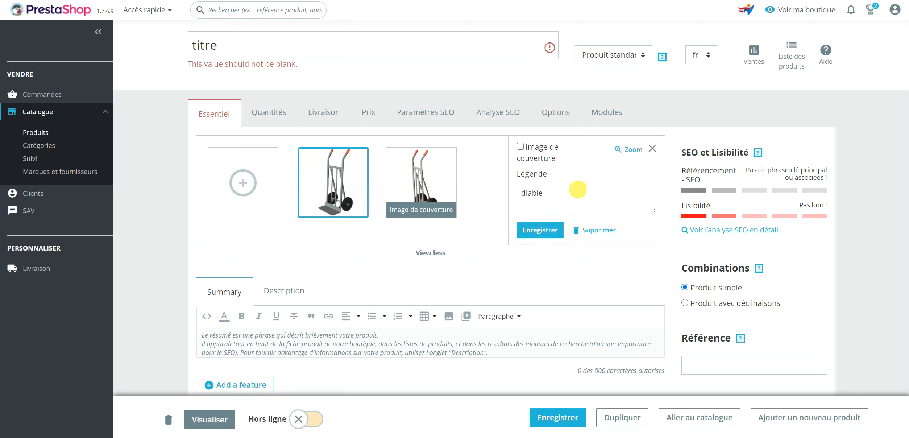
click(652, 148)
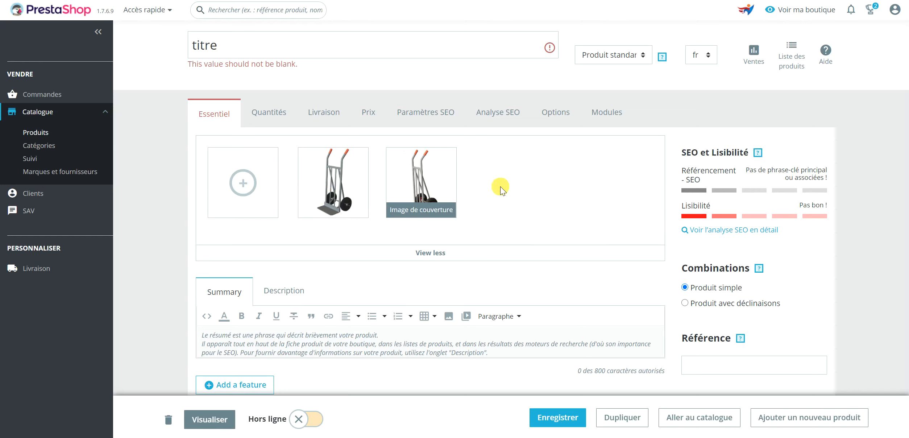
click(430, 167)
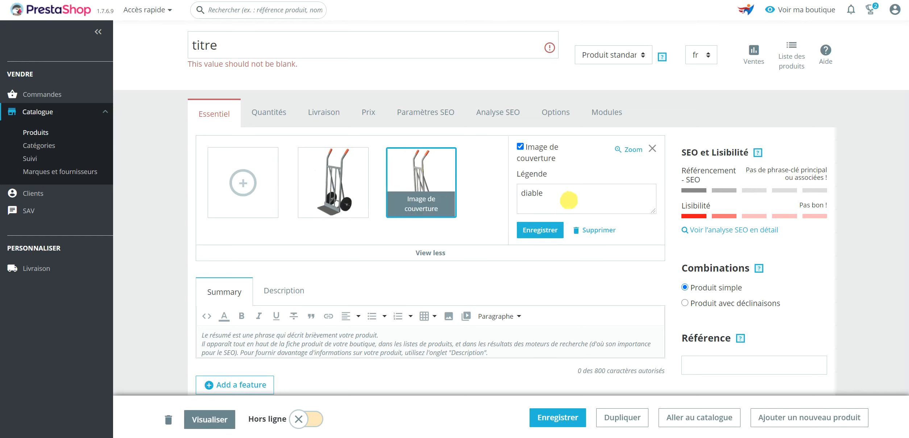
click(652, 151)
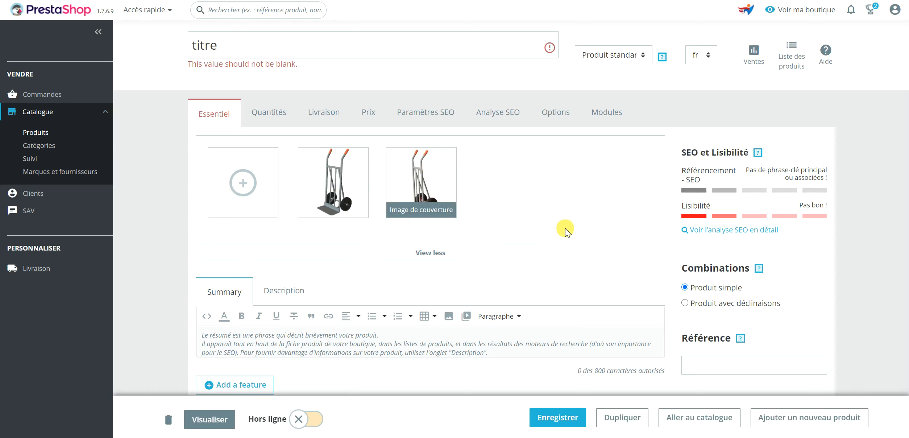
click(553, 417)
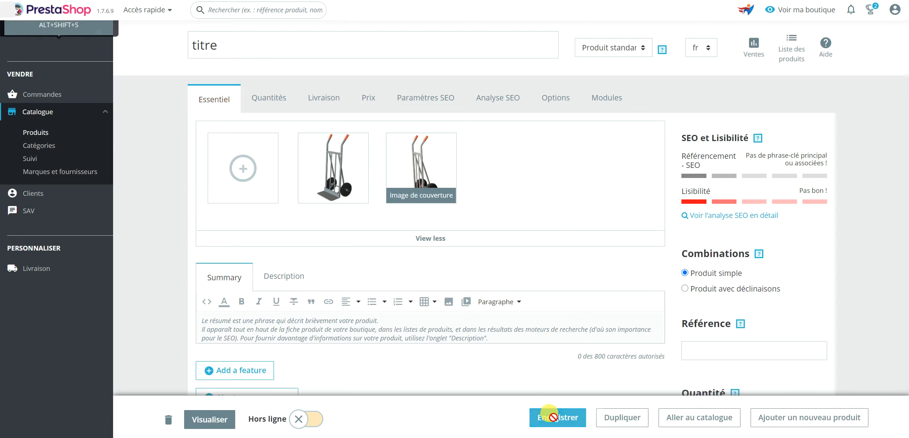